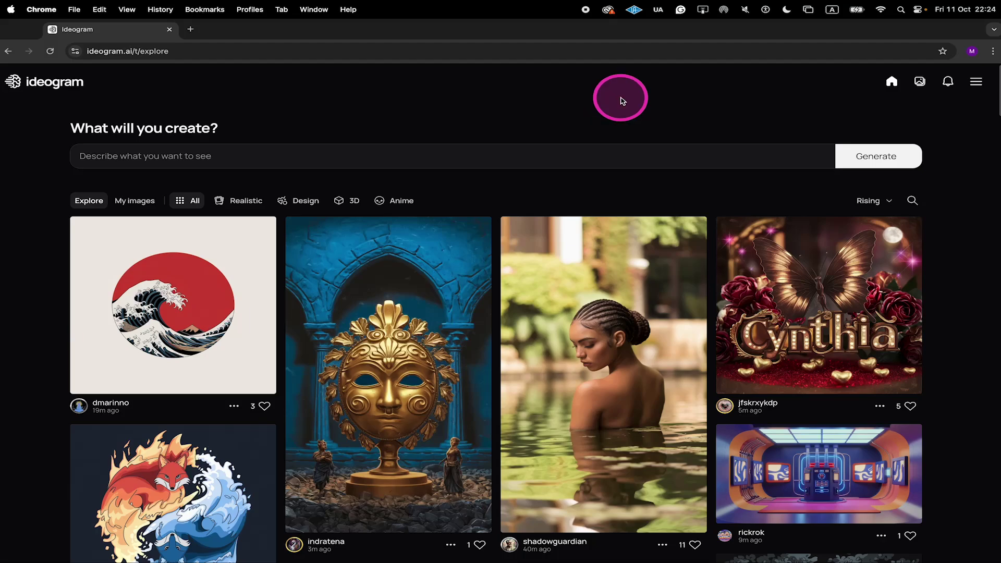
# Step: Upload CatzzGlowing.jpeg from Downloads as the reference image beside the empty prompt
pyautogui.click(170, 156)
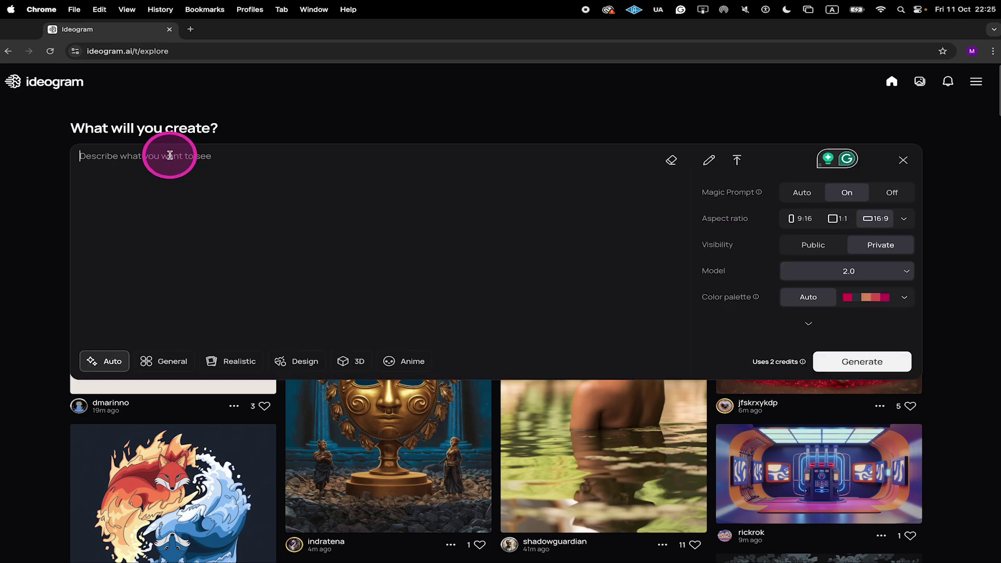
pyautogui.click(736, 161)
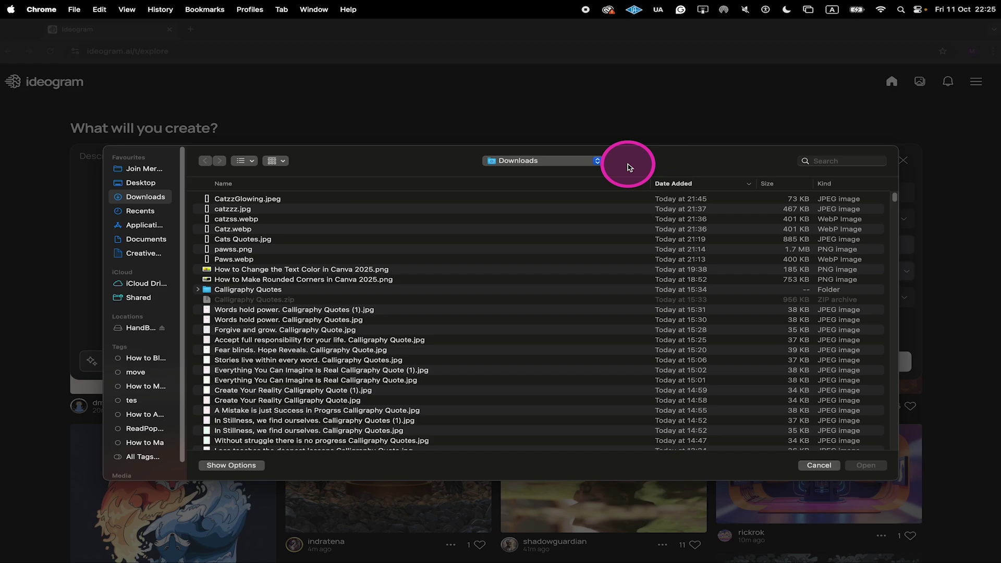
pyautogui.click(279, 200)
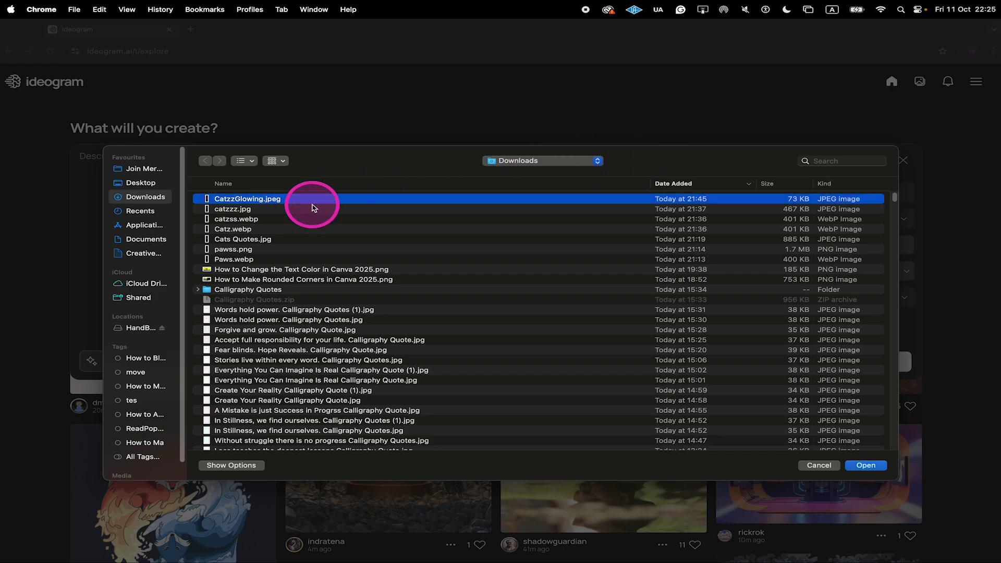
pyautogui.click(866, 465)
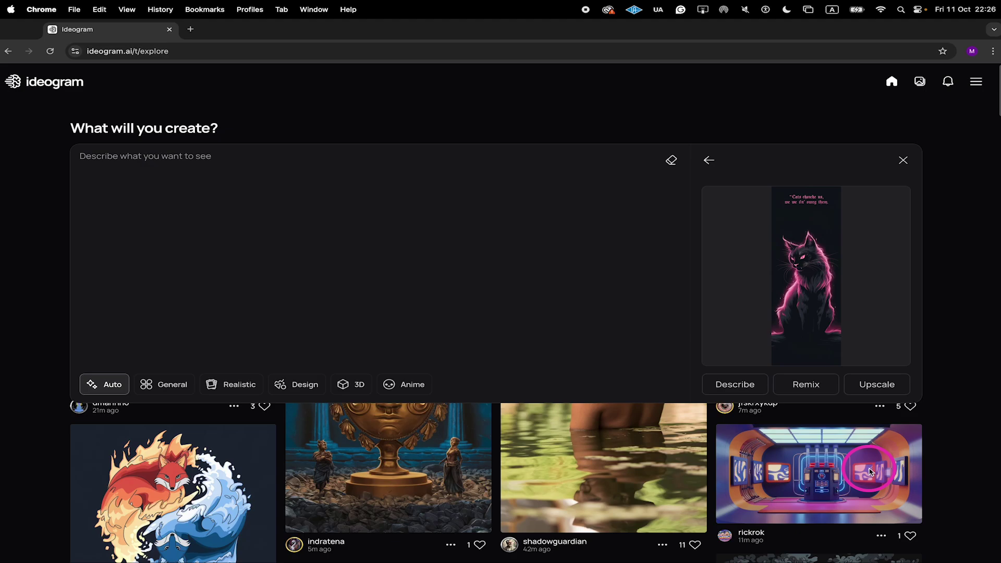
pyautogui.click(636, 206)
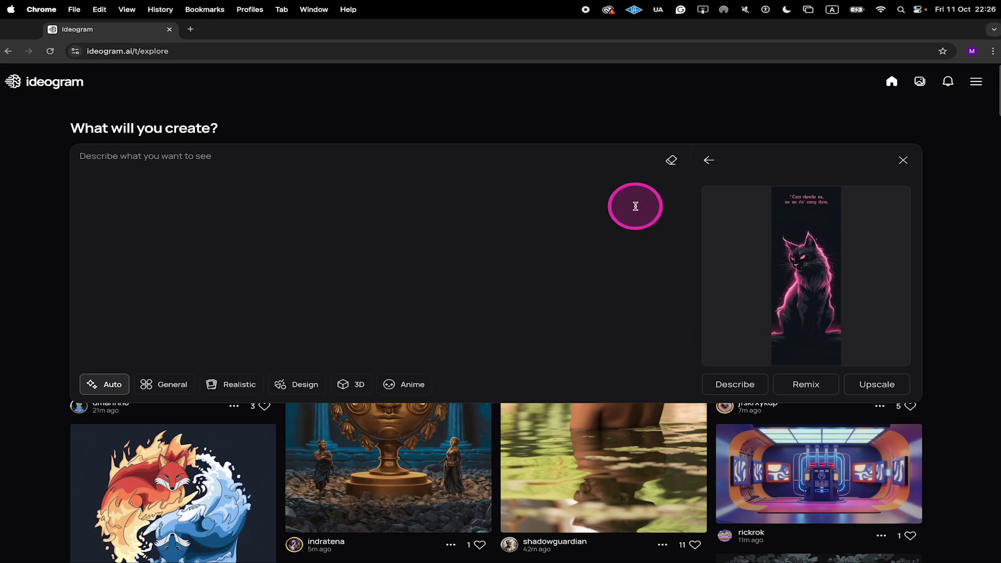
# Step: Remix the uploaded cat picture, getting an auto-generated prompt at image weight 50
pyautogui.click(824, 387)
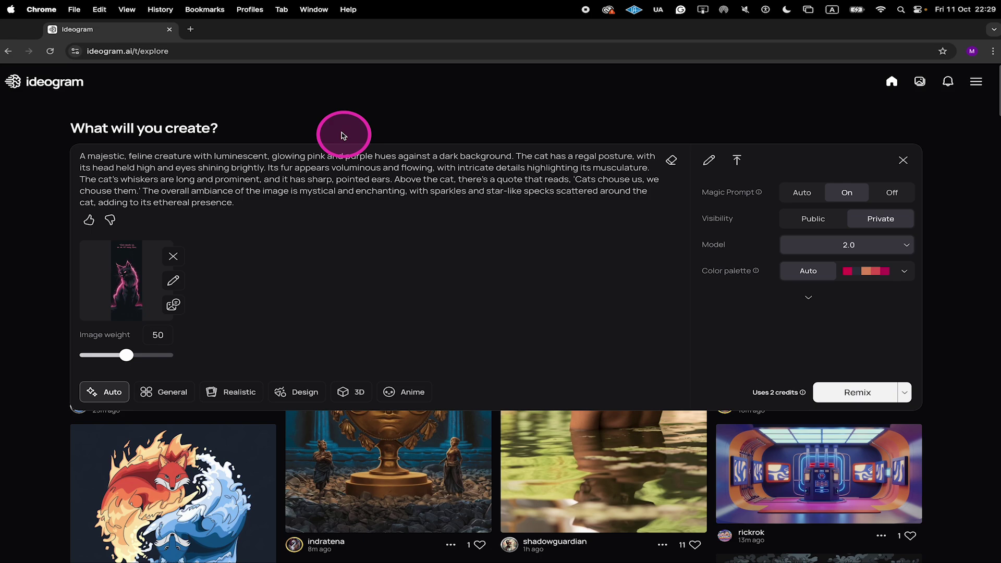
# Step: Replace 'pink and purple hues' in the prompt so the cat glows yellow
pyautogui.doubleClick(318, 156)
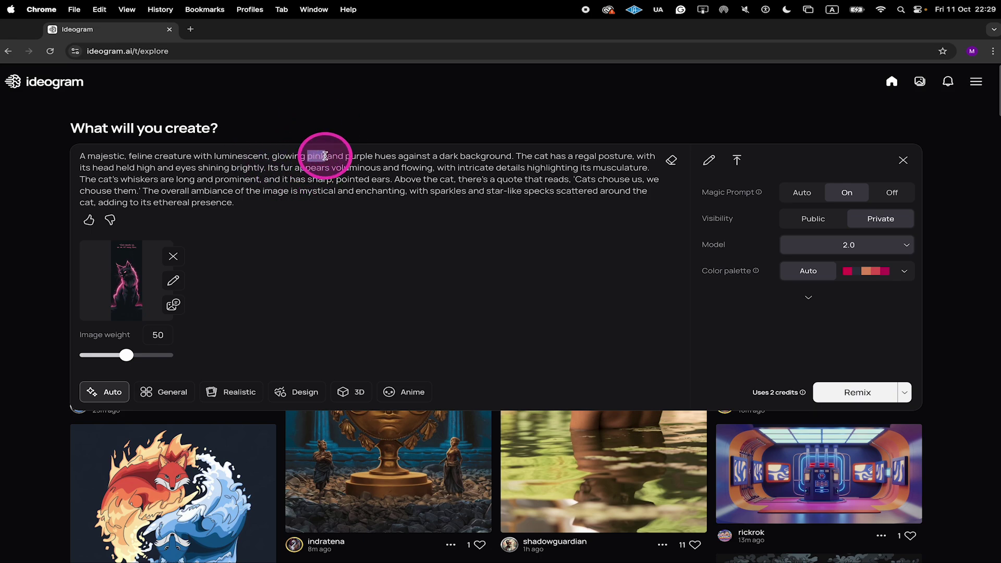
pyautogui.write('yell')
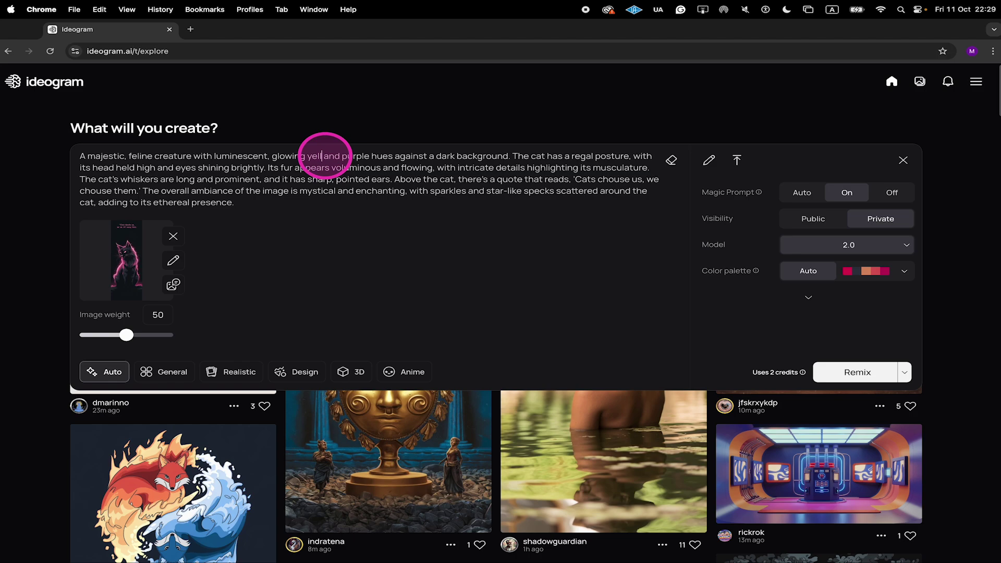
pyautogui.write('ow')
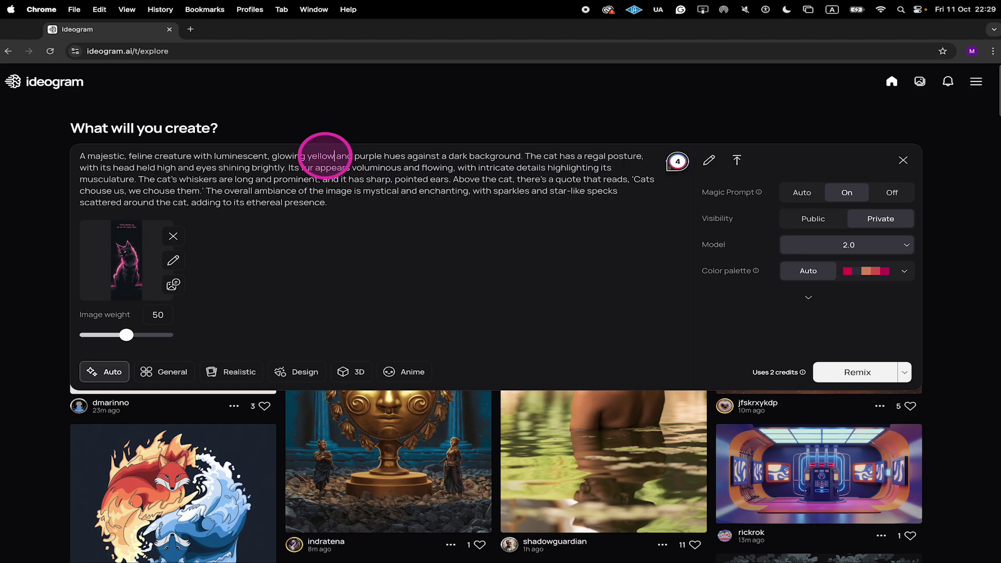
pyautogui.hotkey('alt', 'Delete')
pyautogui.hotkey('alt', 'Delete')
pyautogui.hotkey('alt', 'Delete')
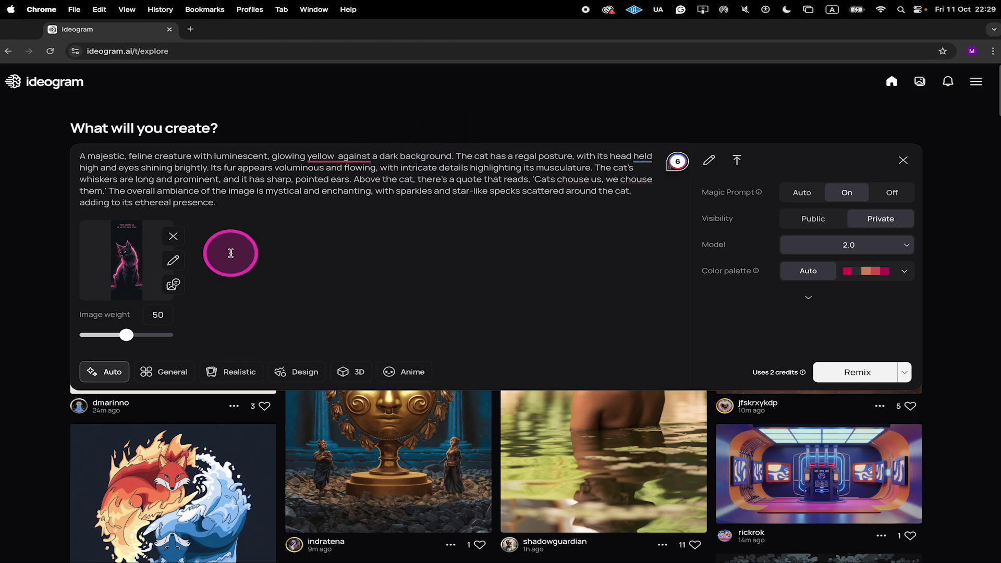